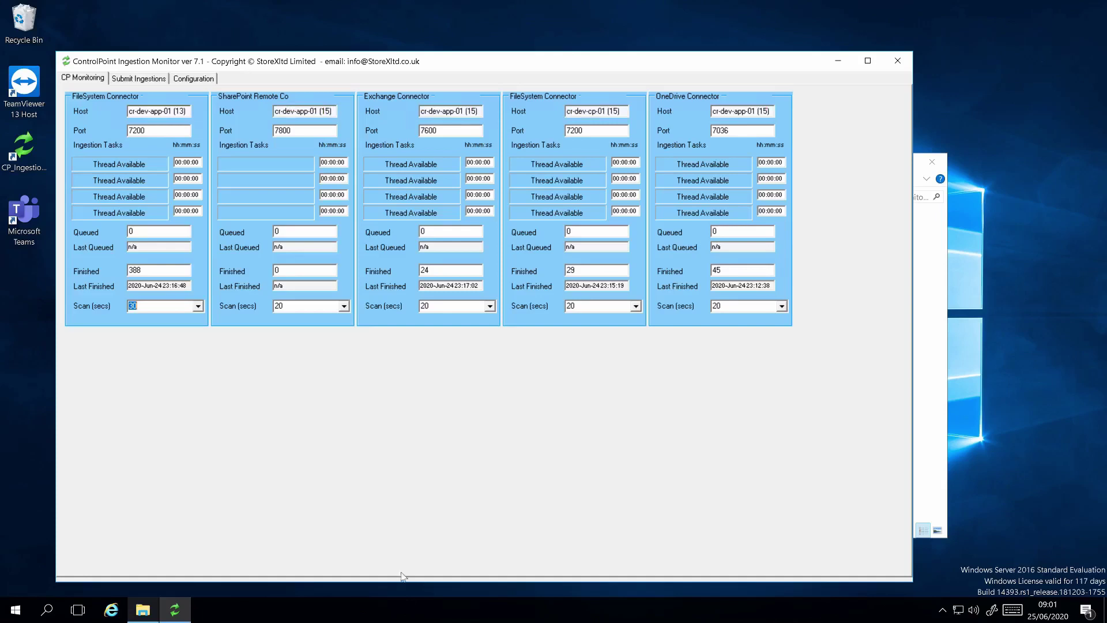
# - In the monitor's configuration, enter framework server cr-dev-cp-01 with port 7250 and group name FileSystem
pyautogui.click(196, 81)
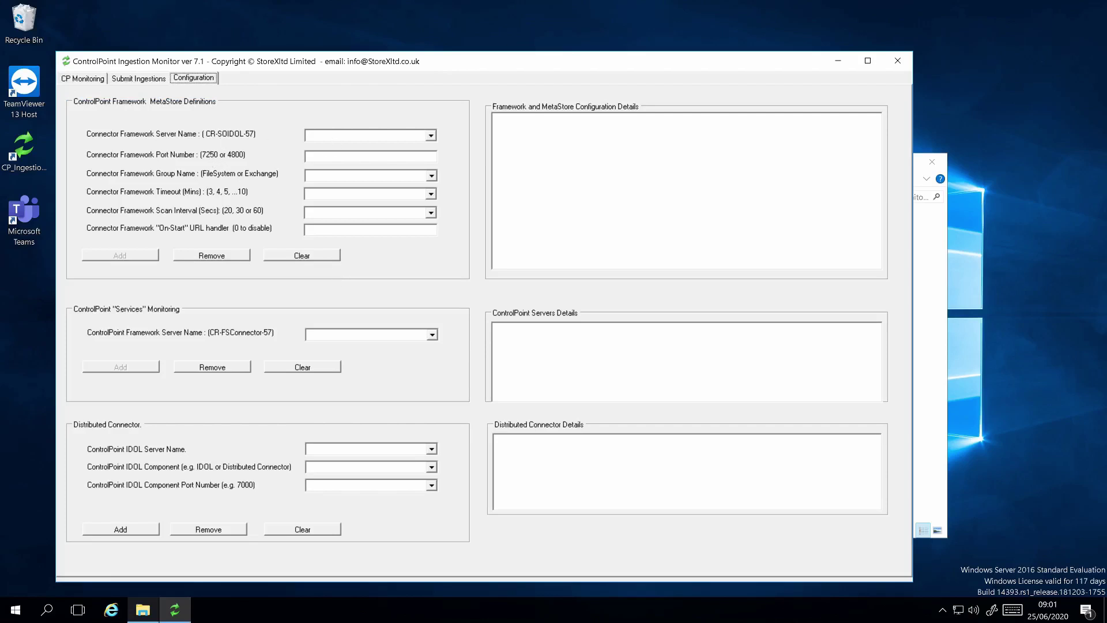
pyautogui.click(306, 135)
pyautogui.write('cr-dev')
pyautogui.write('-cp-01')
pyautogui.write('72')
pyautogui.write('50')
pyautogui.click(432, 176)
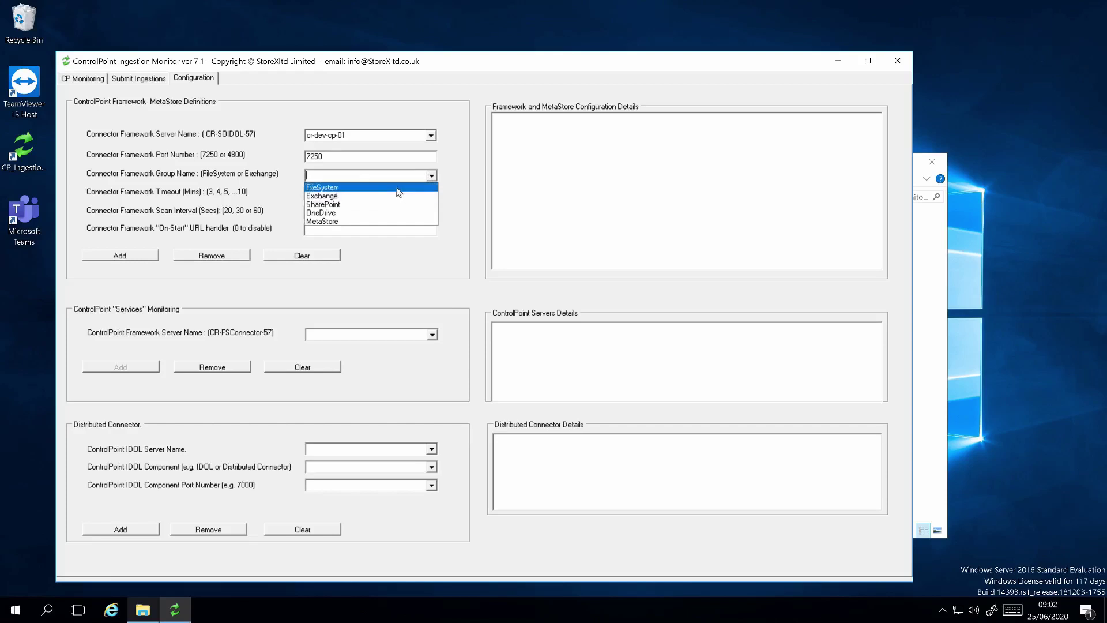
pyautogui.click(374, 188)
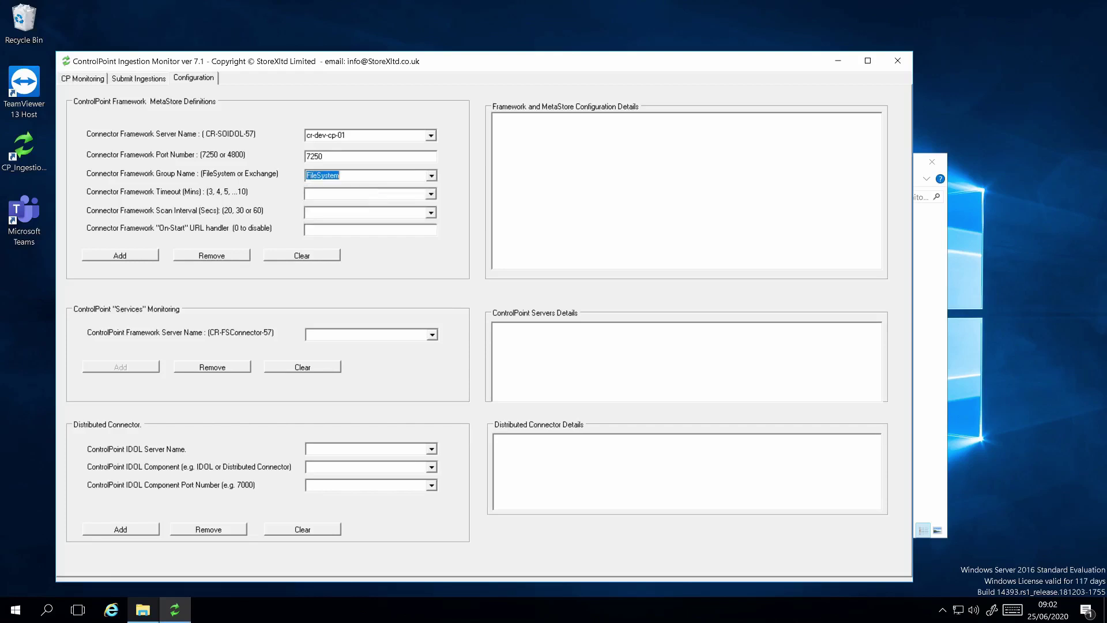
# - Set the connector framework timeout to 5 minutes and its scan interval to 60 seconds
pyautogui.click(306, 193)
pyautogui.write('5')
pyautogui.write('20')
pyautogui.click(431, 215)
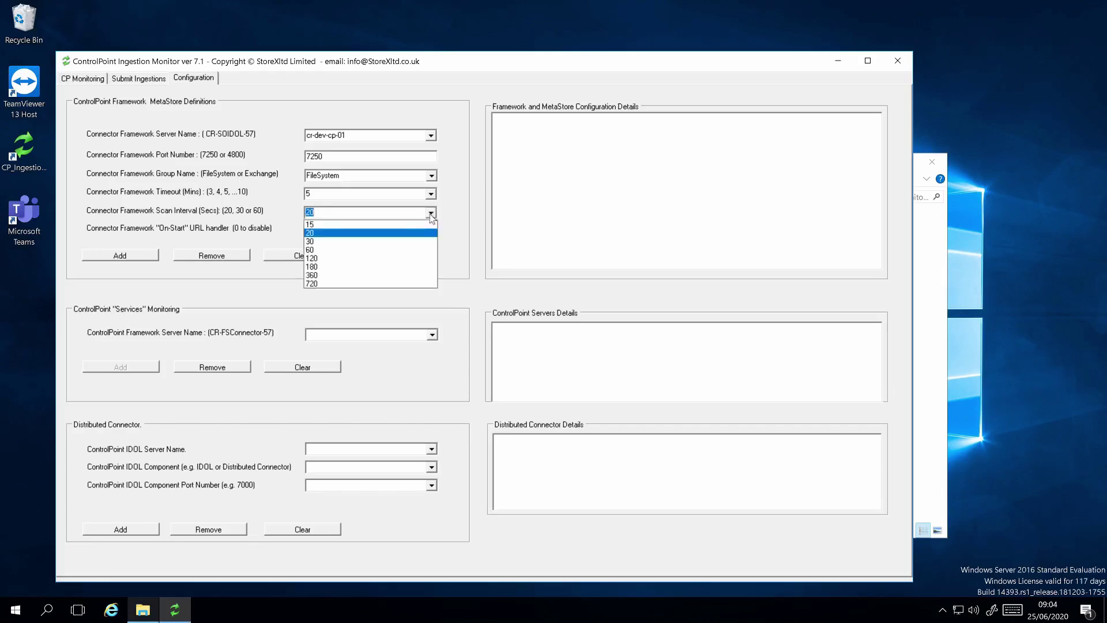
pyautogui.click(379, 251)
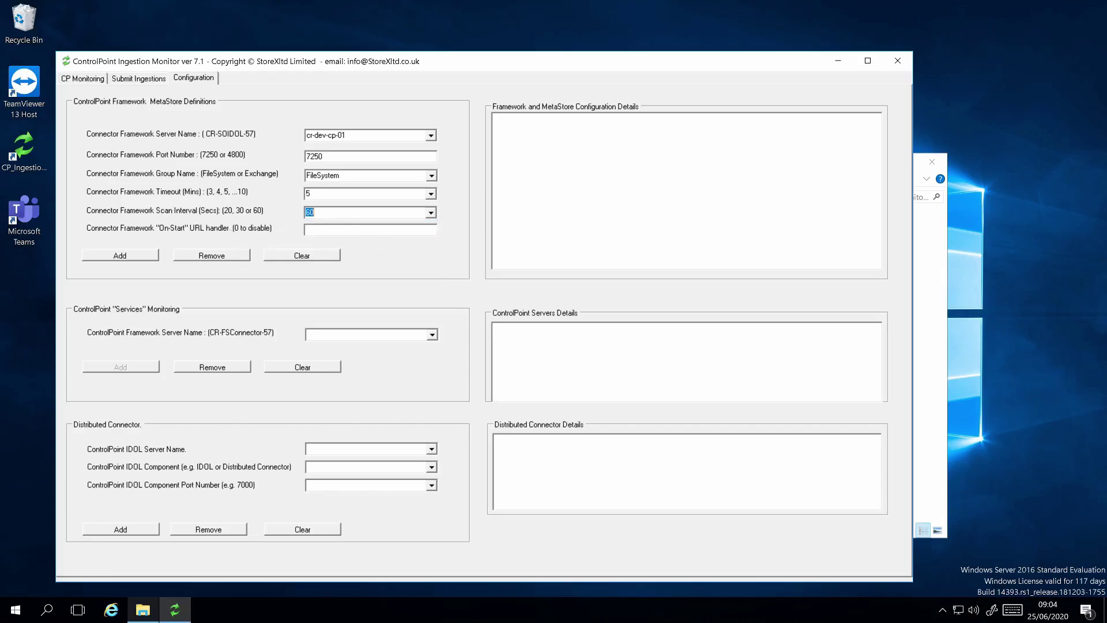
# - Set the scan interval to 300 seconds and the On-Start URL handler to 7255/cr-dev-cp-01/filesystem1, and add the FileSystem framework definition
pyautogui.click(306, 230)
pyautogui.write('0')
pyautogui.hotkey('shift', 'Tab')
pyautogui.write('300')
pyautogui.press('BackSpace')
pyautogui.write('7255')
pyautogui.write('/')
pyautogui.write('cr-dev-cp-01/')
pyautogui.write('filesystem1')
pyautogui.click(122, 259)
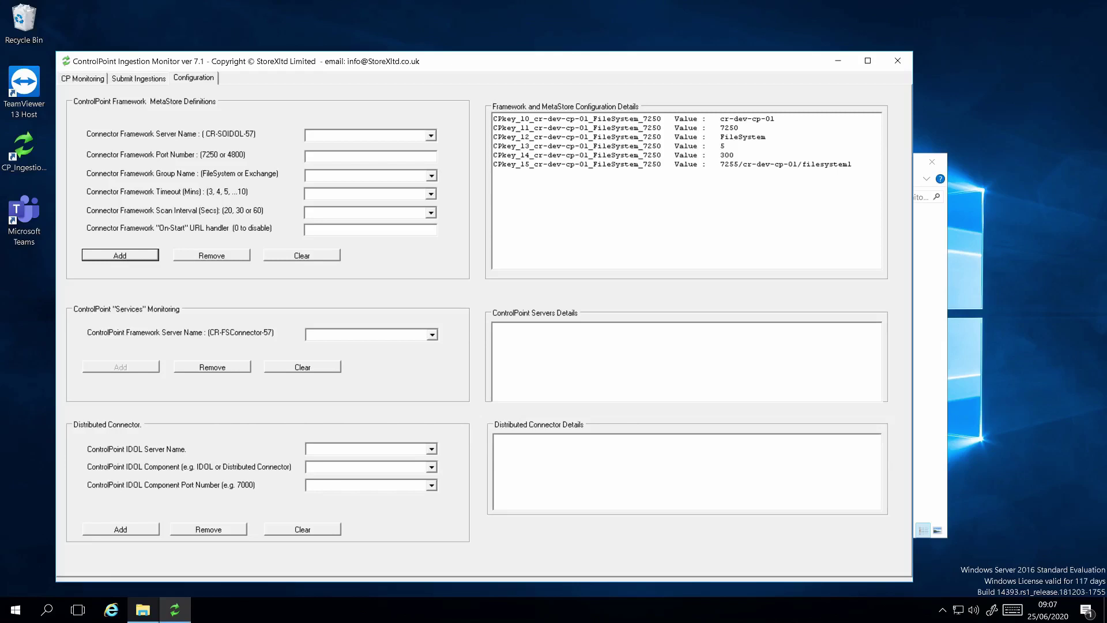
# - Fill in a MetaStore framework definition with server cr-dev-cp-01, port 4500, a 5-minute timeout and a 300-second scan interval
pyautogui.click(346, 135)
pyautogui.write('cr-dev-cp-01')
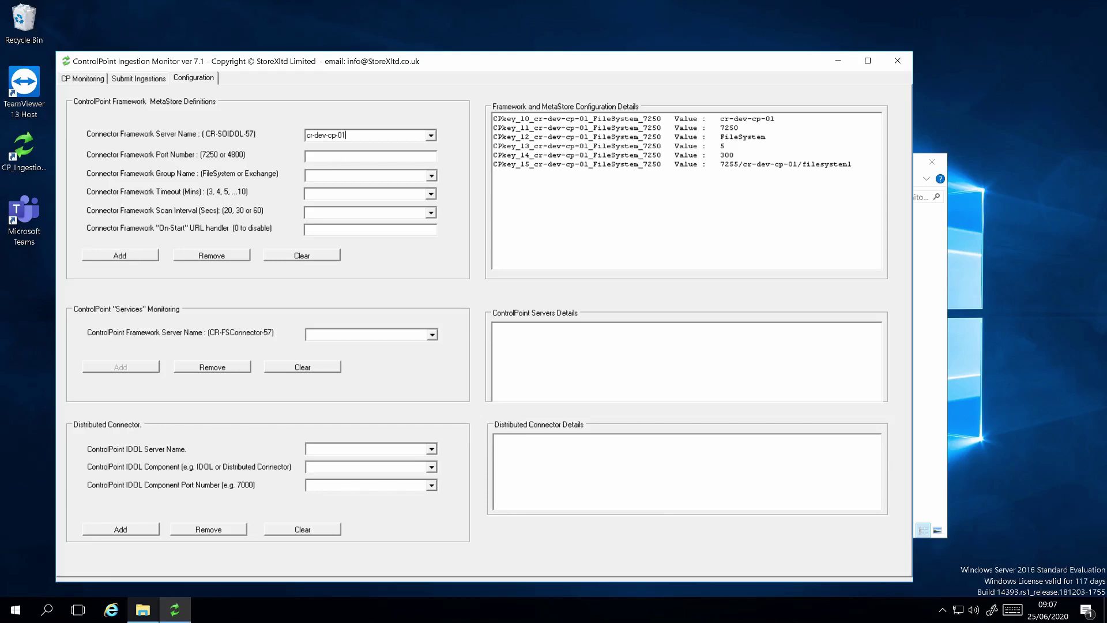
pyautogui.write('4500')
pyautogui.click(432, 176)
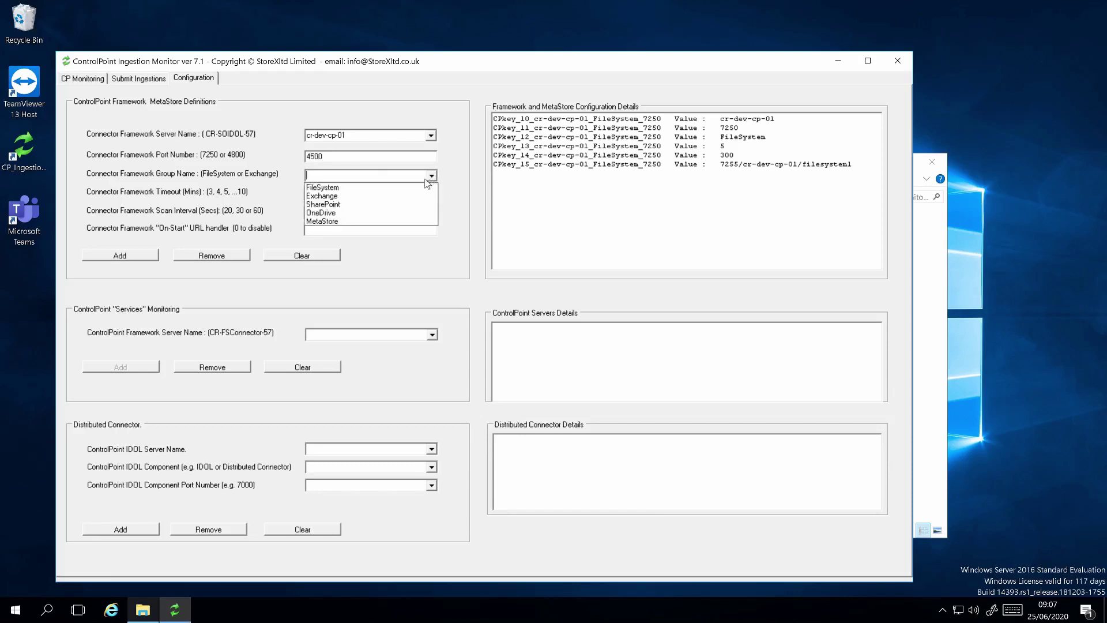
pyautogui.click(371, 225)
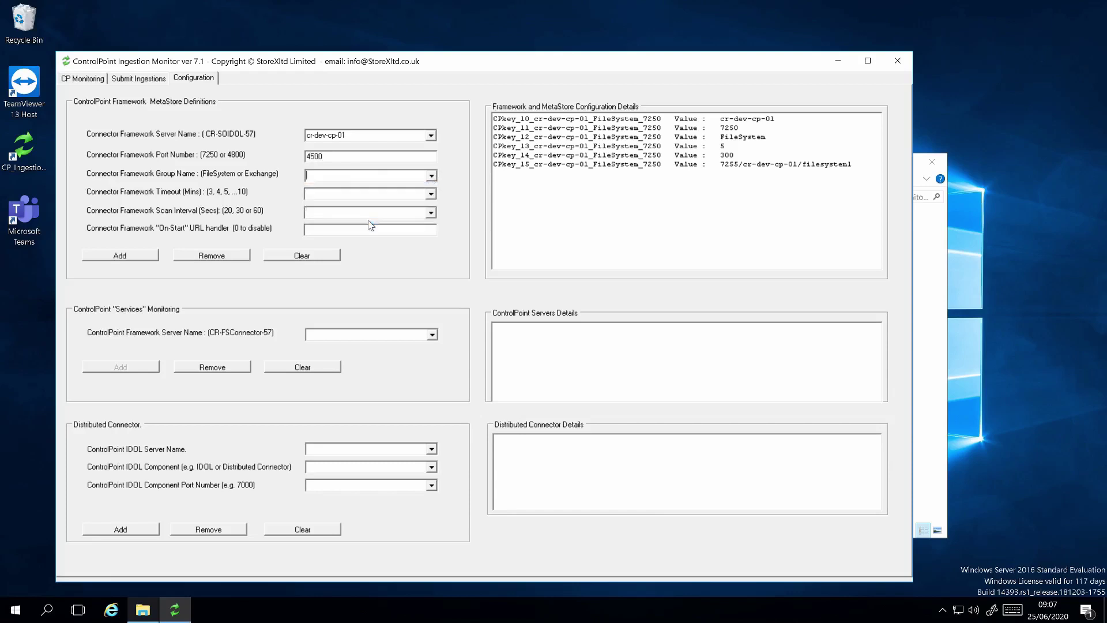
pyautogui.press('Tab')
pyautogui.write('5')
pyautogui.write('300')
# - Set the On-Start URL handler to 4505/cr-dev-cp-01/metastore1 and add the MetaStore definition
pyautogui.write('450')
pyautogui.write('5')
pyautogui.write('/')
pyautogui.write('r-')
pyautogui.write('dev-c')
pyautogui.write('p-01')
pyautogui.write('/')
pyautogui.write('me')
pyautogui.write('ta')
pyautogui.write('store')
pyautogui.write('1')
pyautogui.click(141, 257)
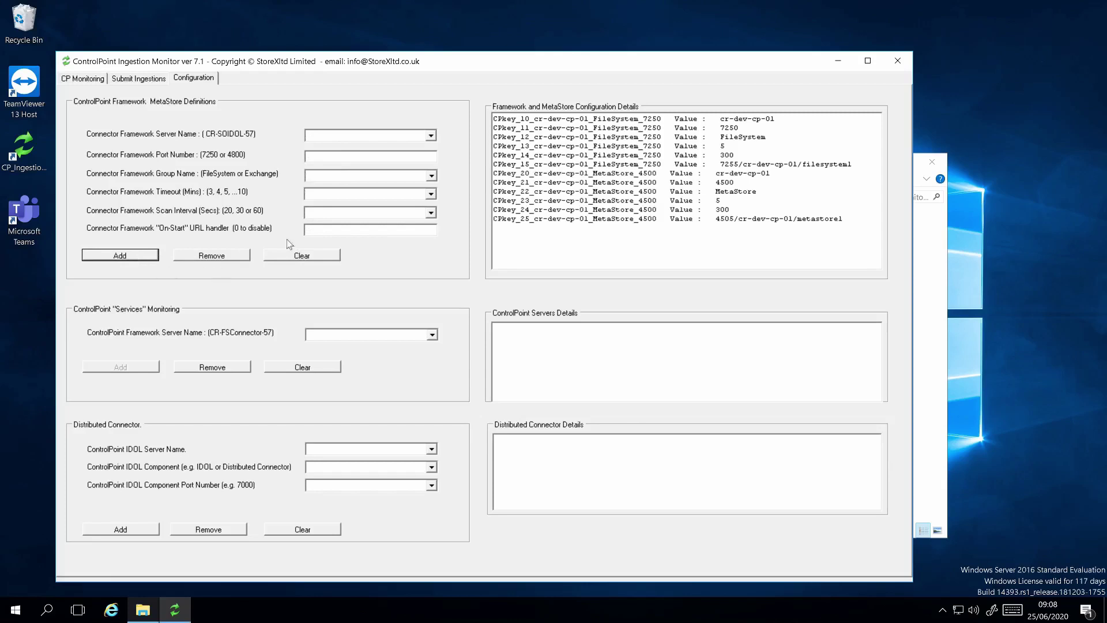
# - Restart the ingestion monitor: close it, acknowledging every shutdown stage, and launch CP_Ingestion_Monitor again
pyautogui.click(897, 61)
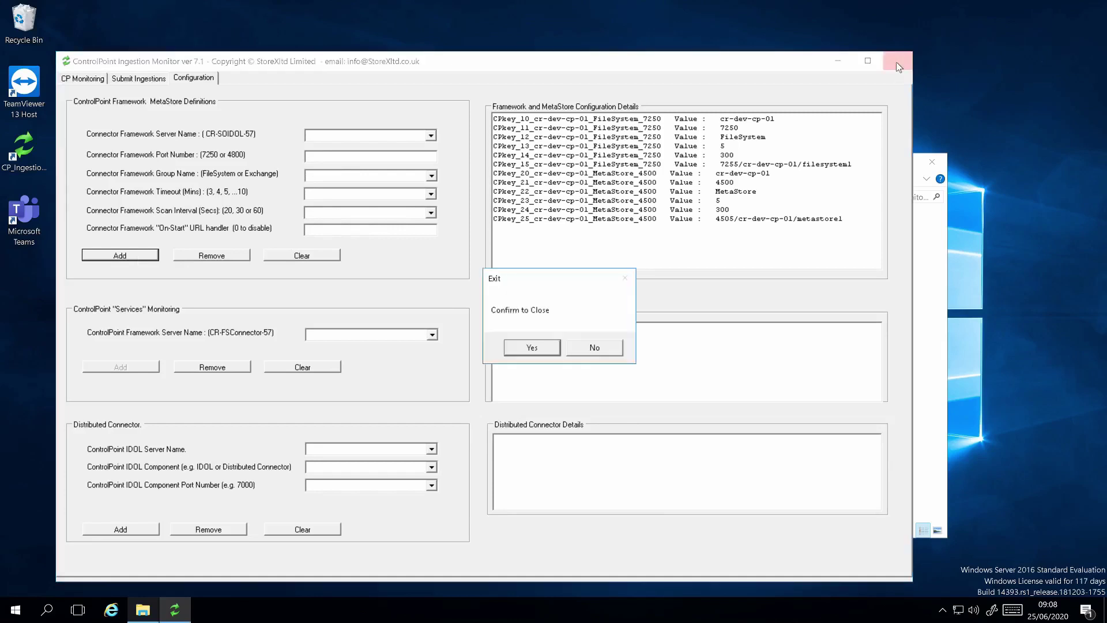
pyautogui.click(542, 349)
pyautogui.click(640, 348)
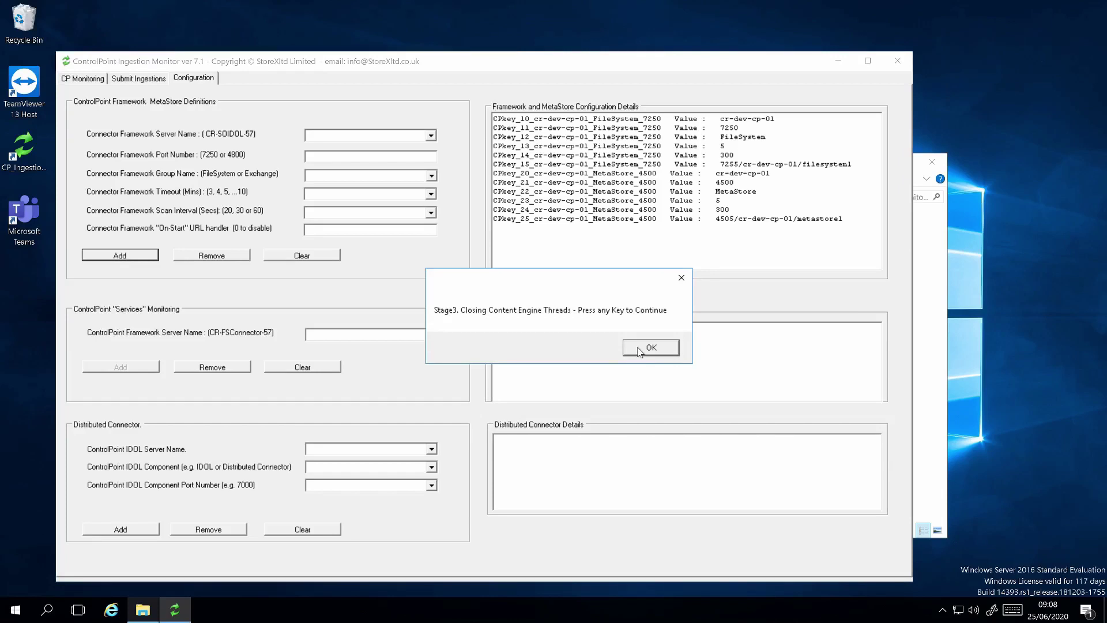
pyautogui.click(639, 350)
pyautogui.click(650, 358)
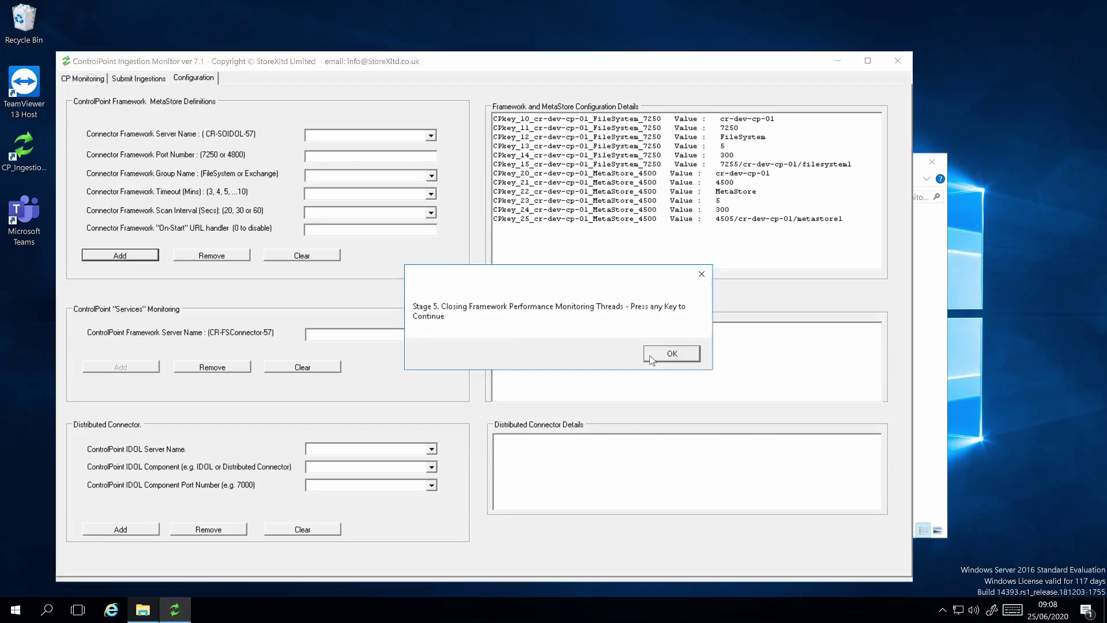
pyautogui.click(653, 359)
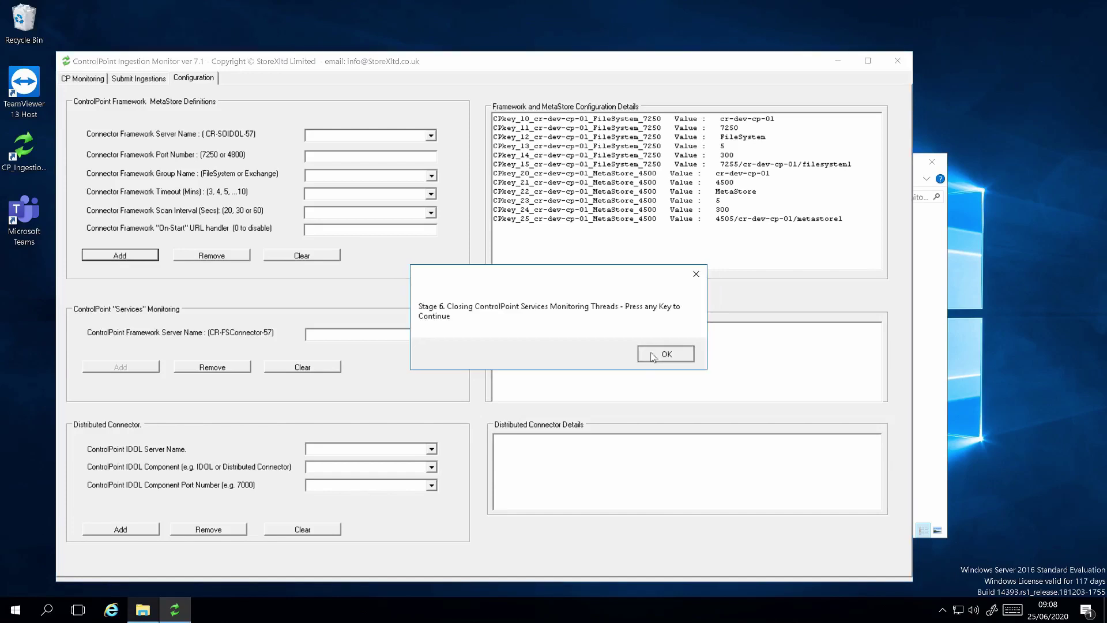
pyautogui.click(652, 357)
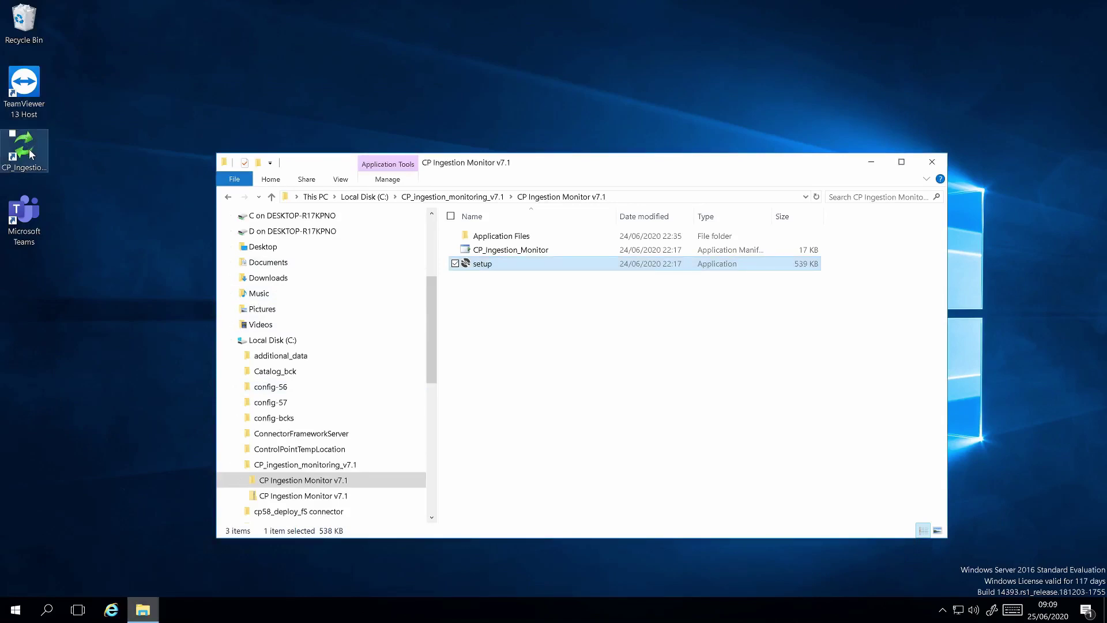
pyautogui.click(16, 612)
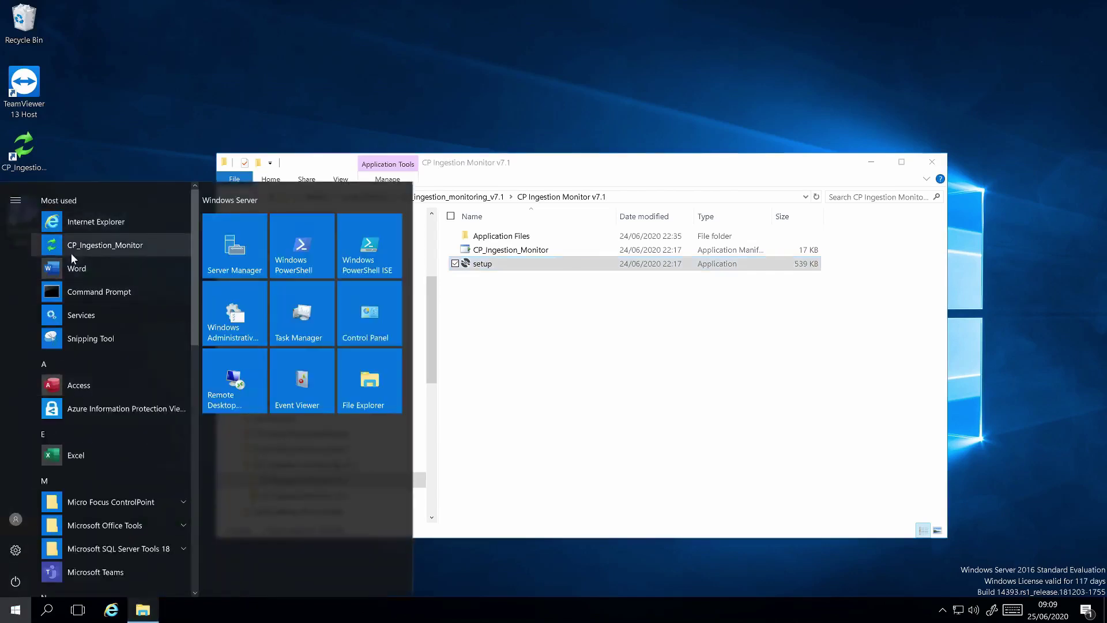
pyautogui.click(113, 101)
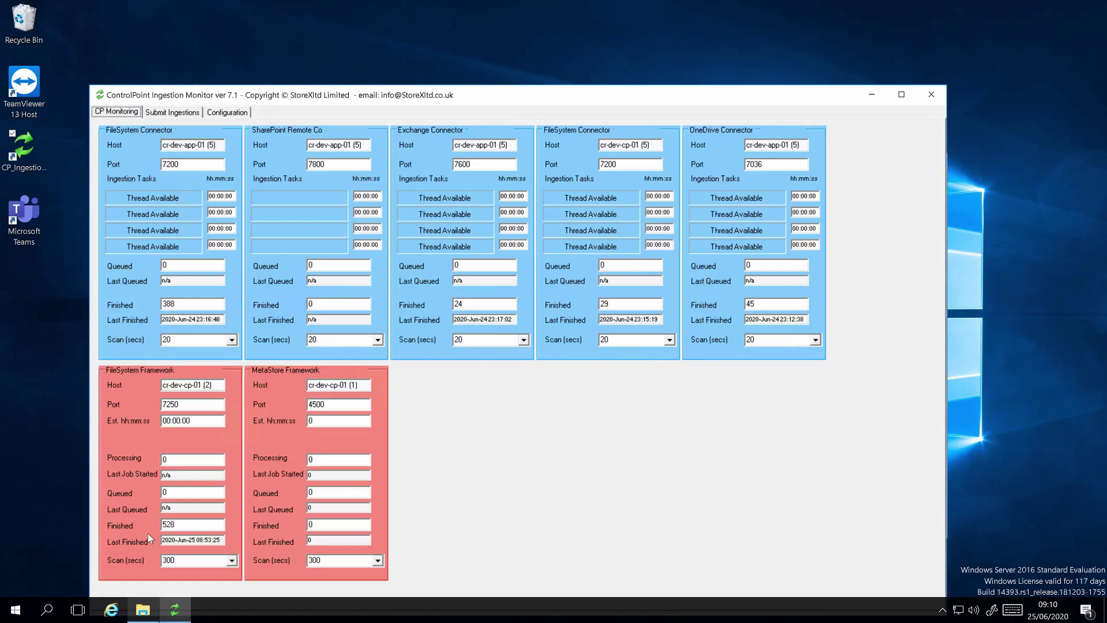
# - Switch to File Explorer, maximize it and browse to C:\Program Files\Micro Focus\ControlPoint\Indexer\Metastore
pyautogui.click(144, 612)
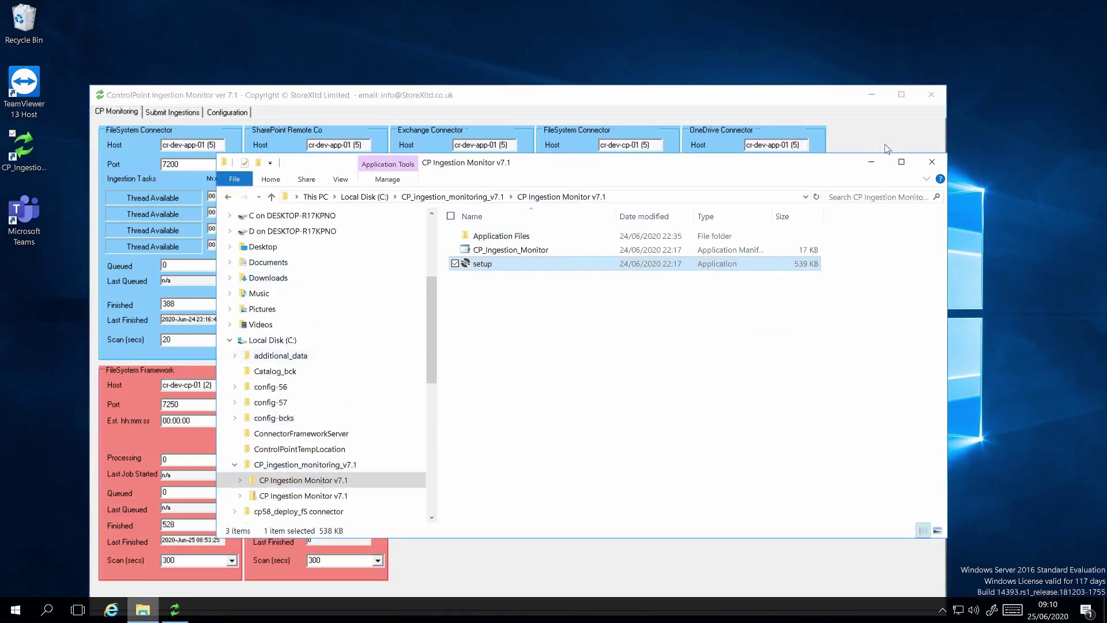
pyautogui.click(901, 164)
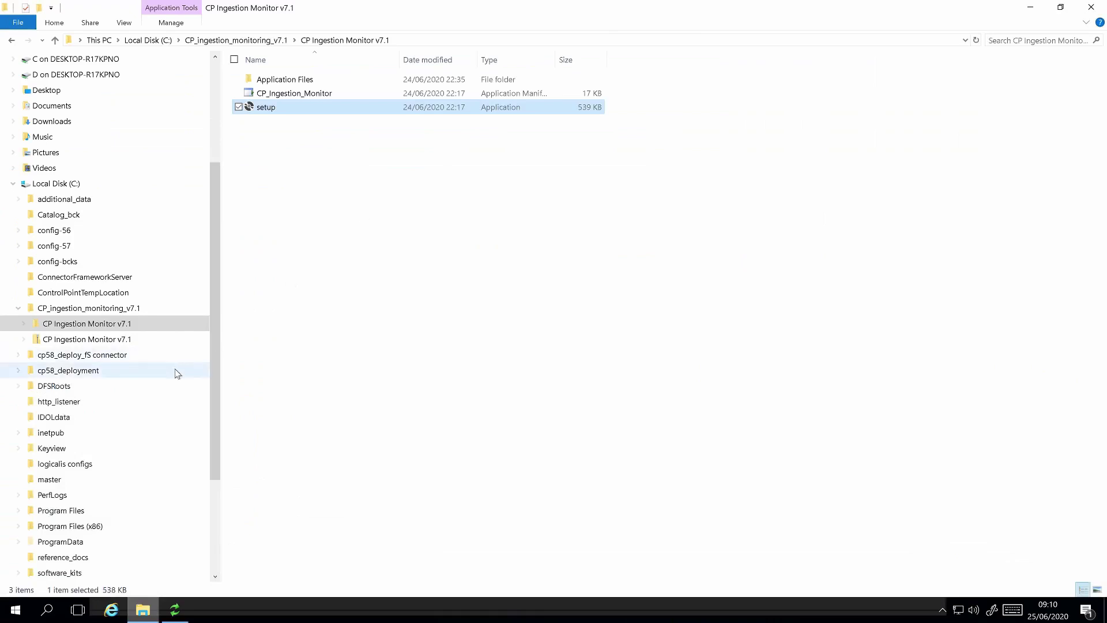
pyautogui.scroll(-2, 215, 352)
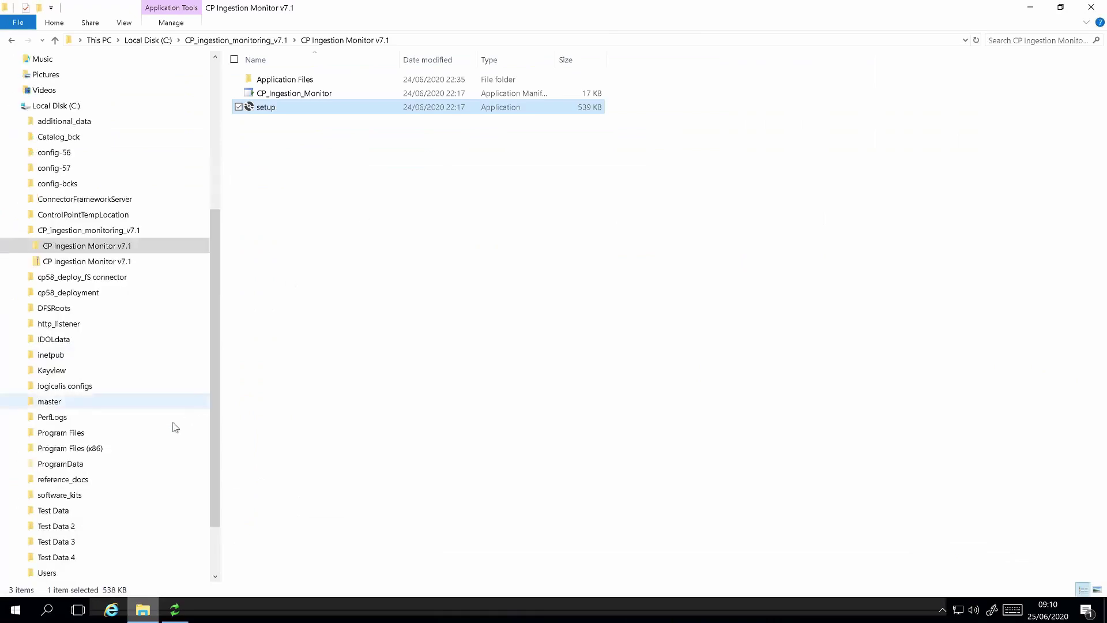
pyautogui.click(96, 437)
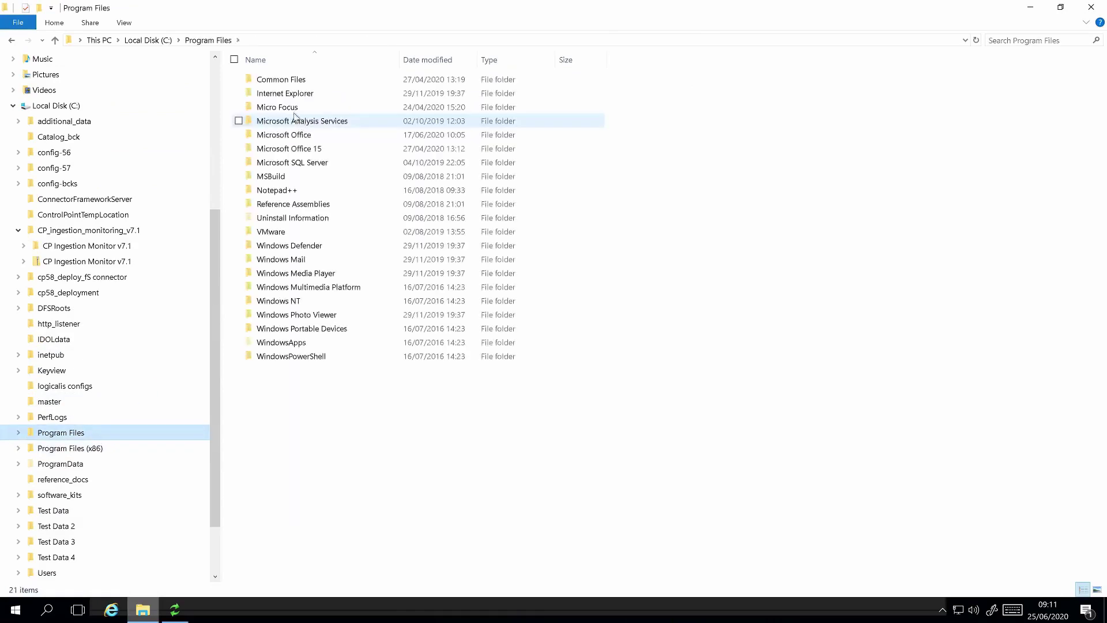
pyautogui.doubleClick(288, 110)
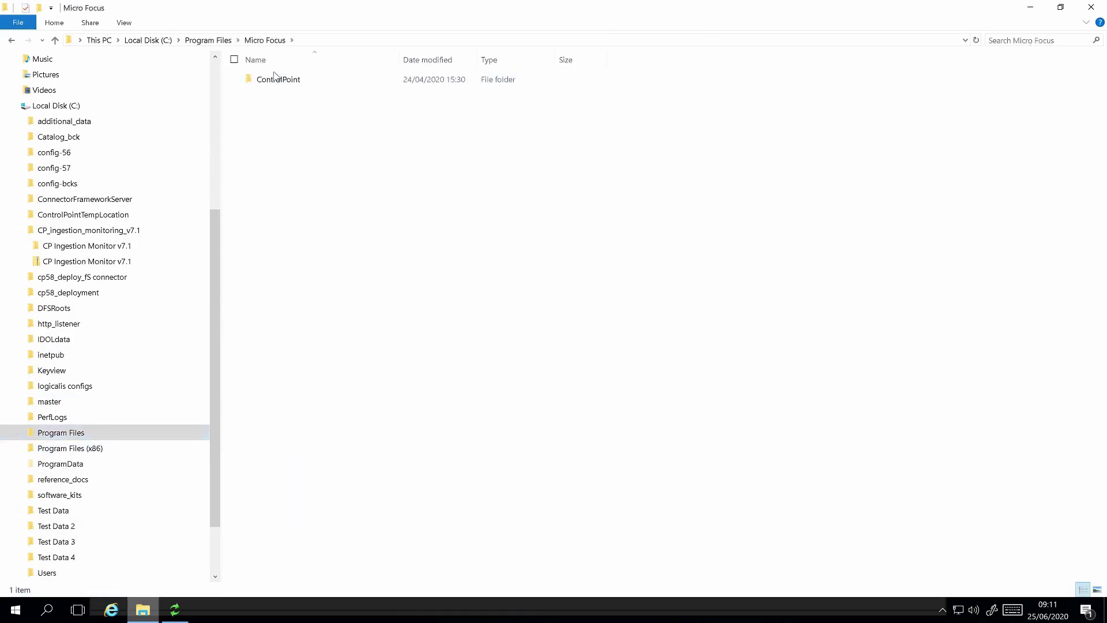
pyautogui.doubleClick(277, 80)
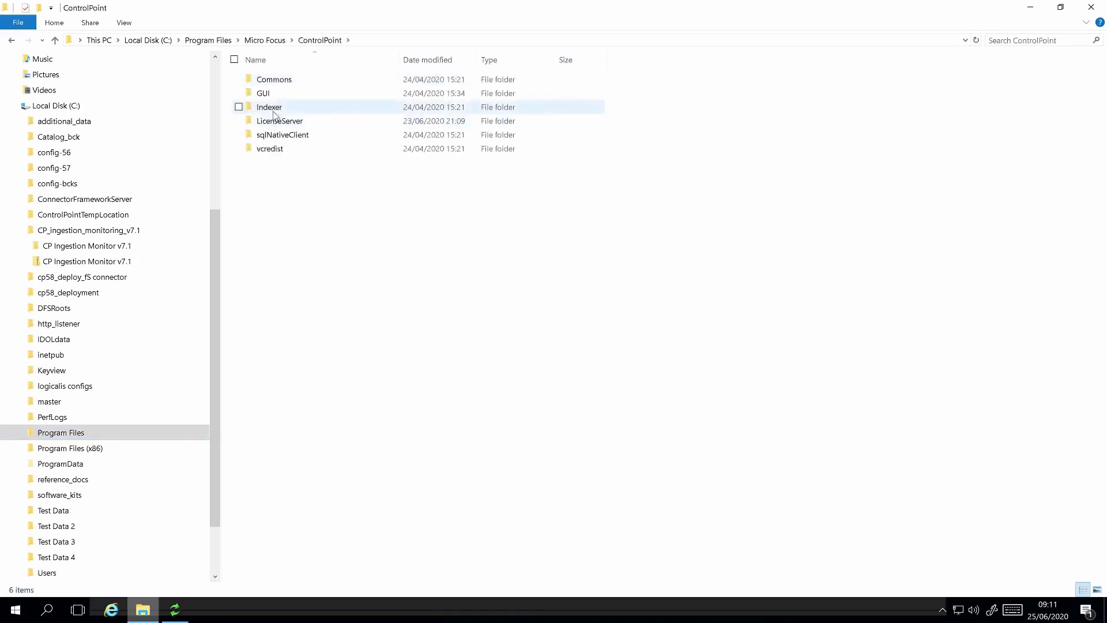
pyautogui.click(273, 111)
pyautogui.doubleClick(274, 111)
pyautogui.doubleClick(287, 161)
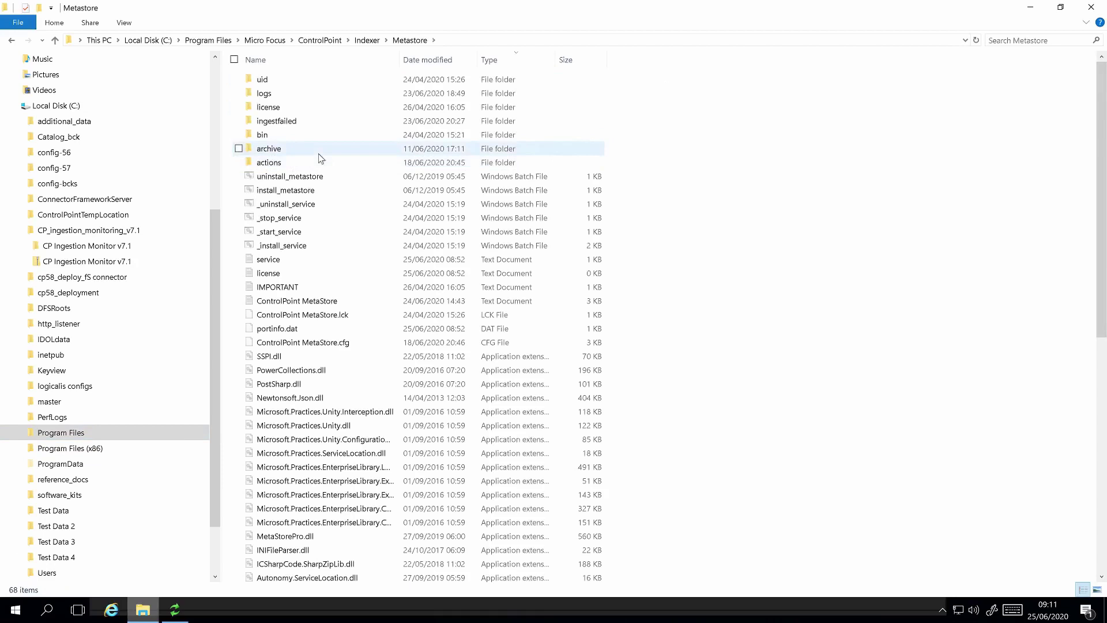
# - Open the ControlPoint MetaStore.cfg file in Notepad++
pyautogui.click(315, 344)
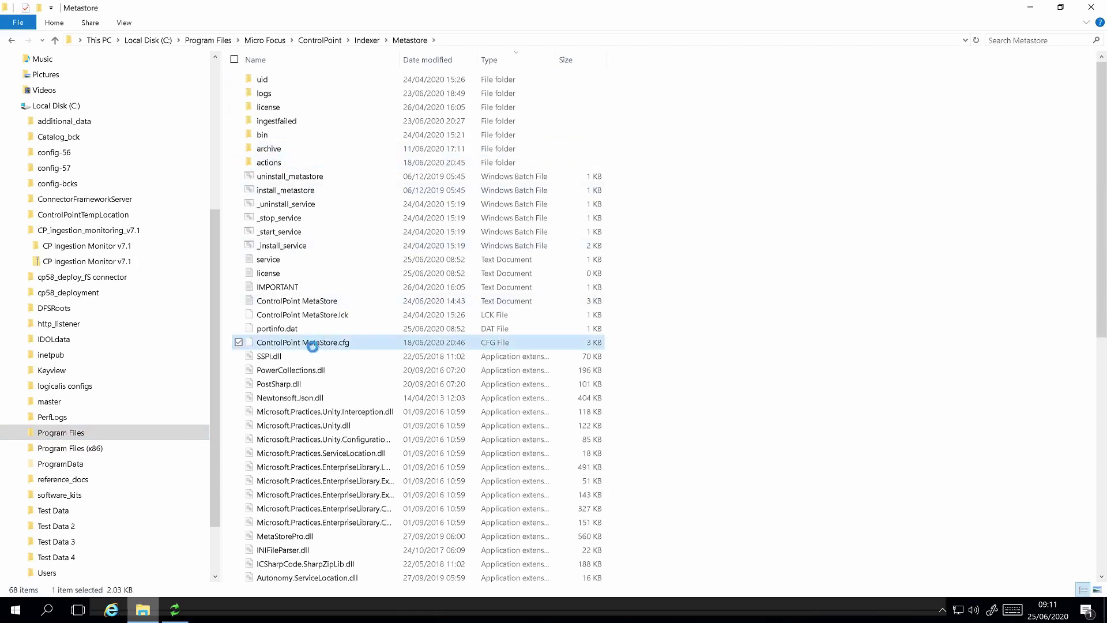
pyautogui.rightClick(315, 346)
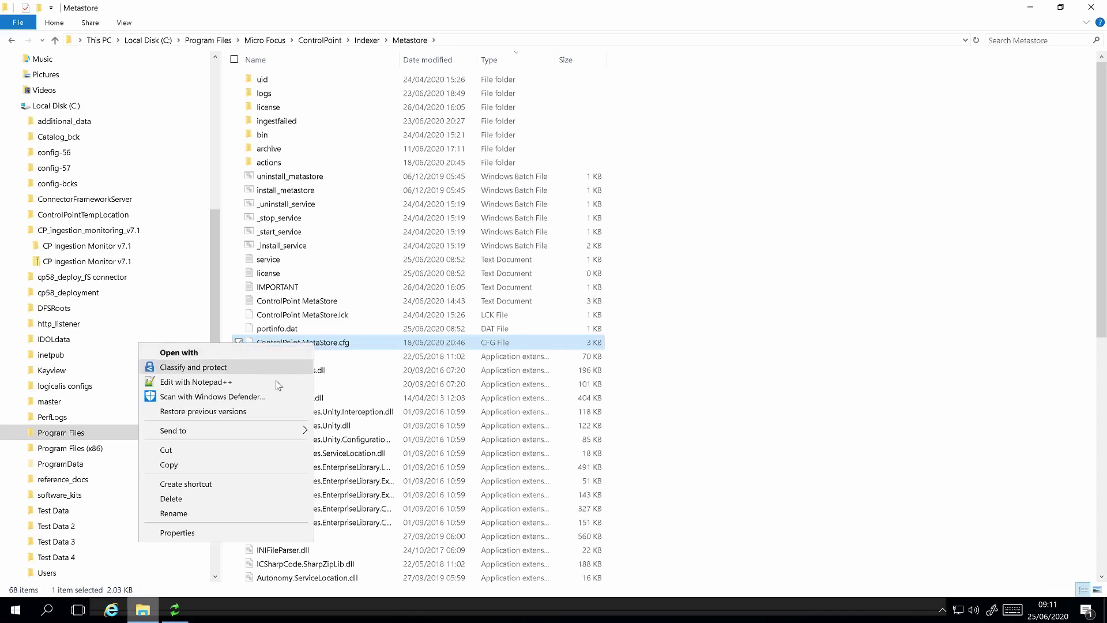
pyautogui.click(275, 382)
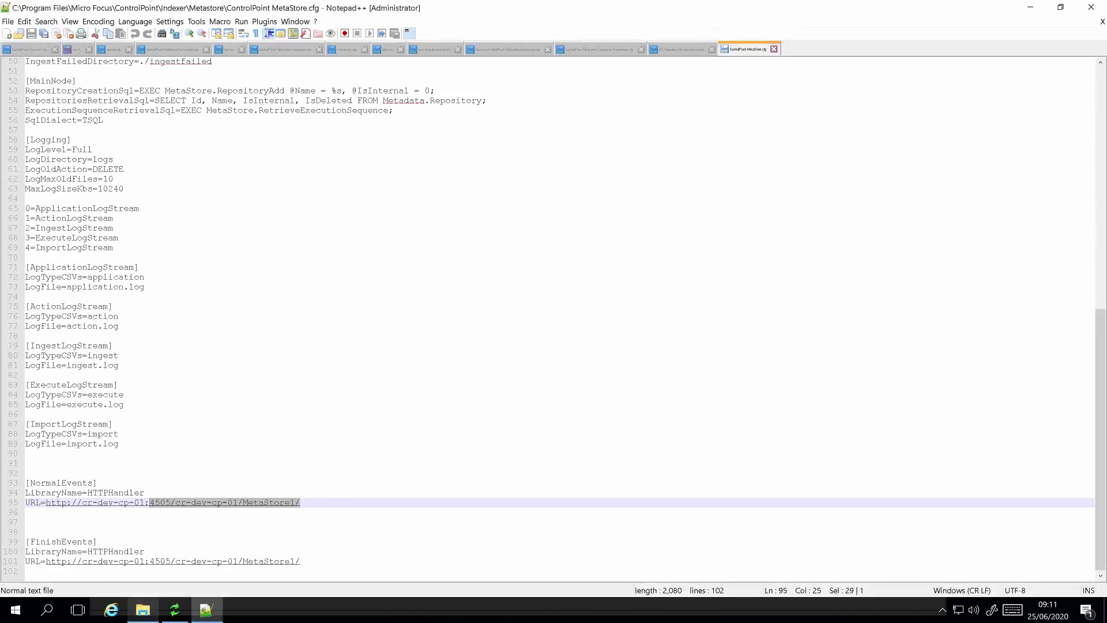
# - Examine the [actions] section of the MetaStore configuration, highlighting its OnStart and OnFinish event lines
pyautogui.scroll(16, 554, 317)
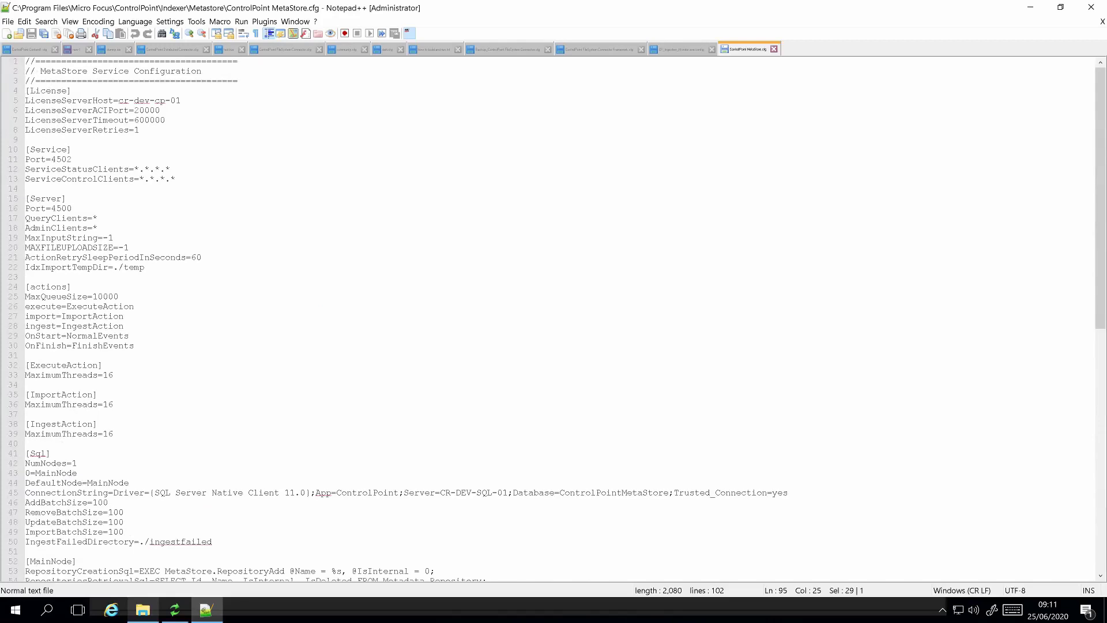
pyautogui.moveTo(134, 346); pyautogui.dragTo(25, 287)
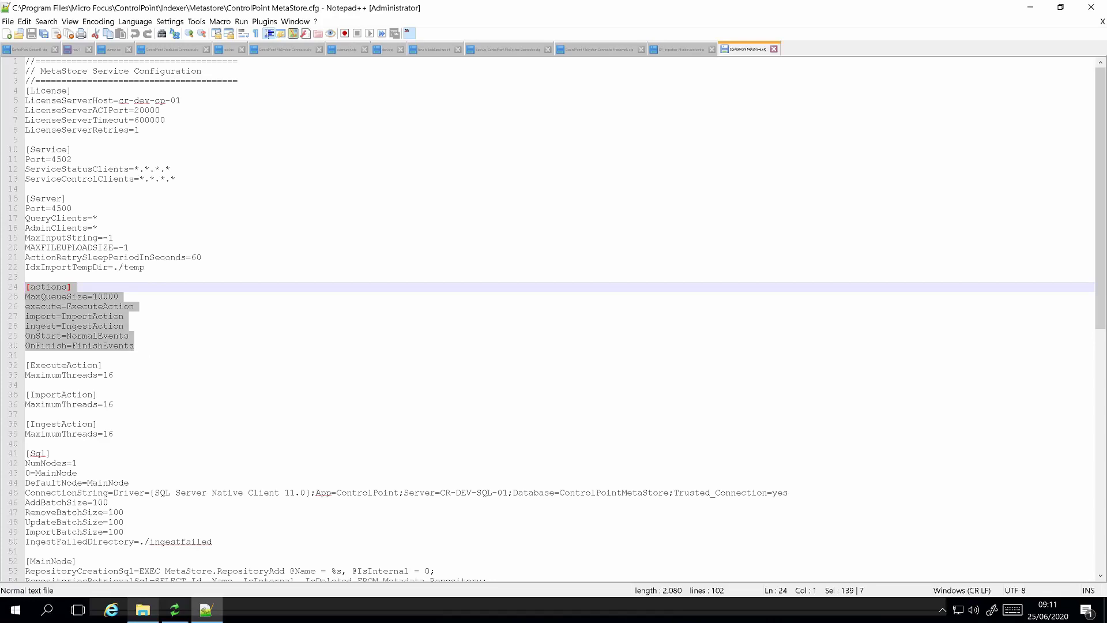
pyautogui.click(134, 355)
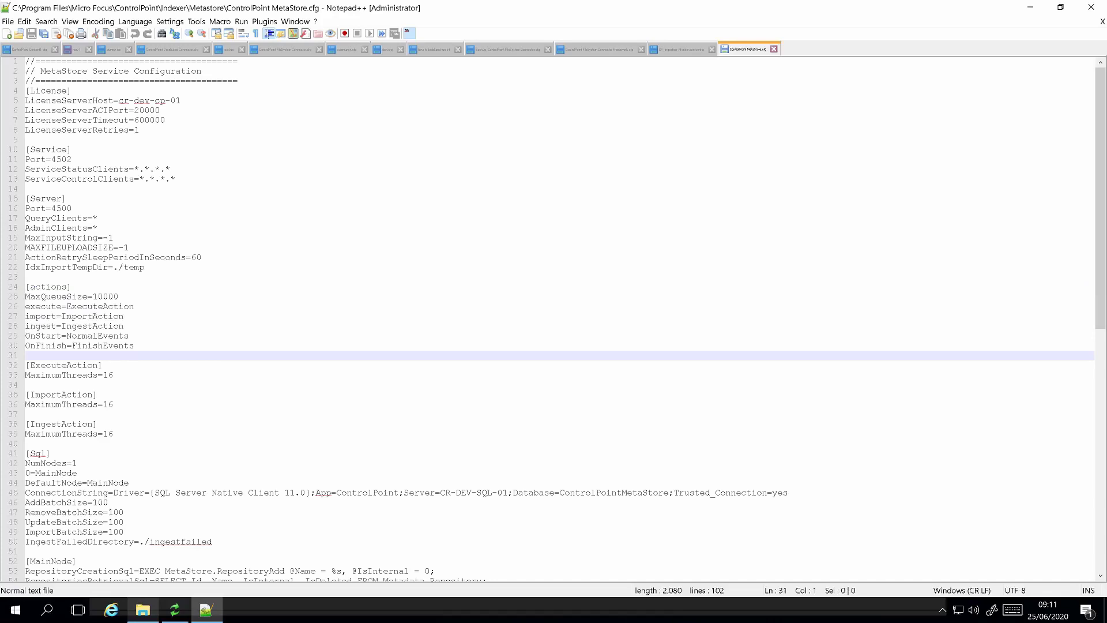
pyautogui.hotkey('shift', 'Up')
pyautogui.hotkey('shift', 'Up')
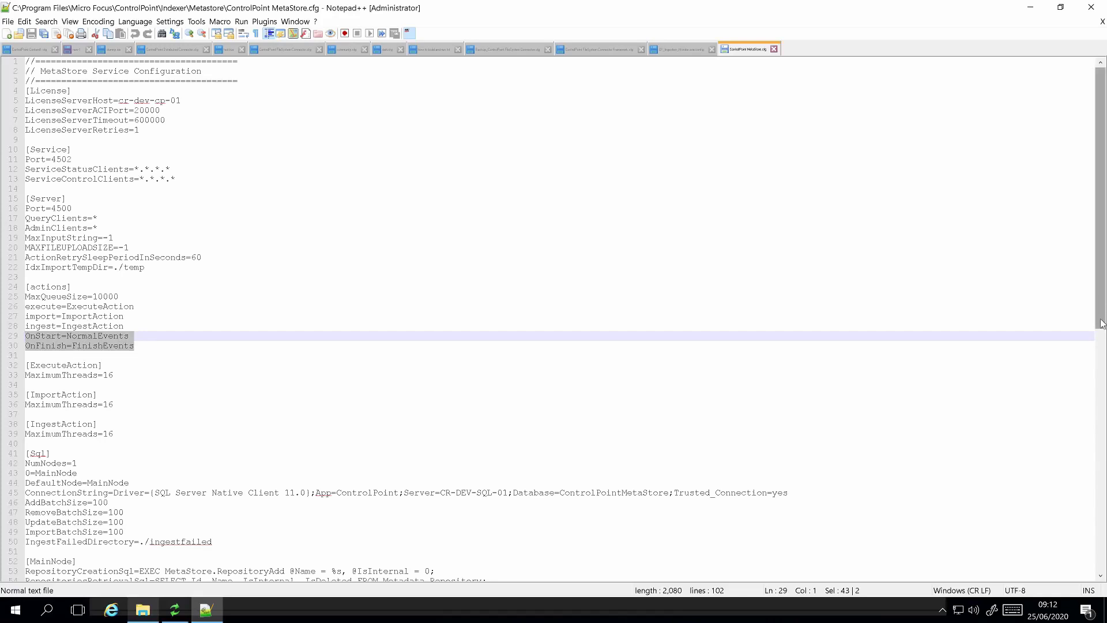
# - Examine the [NormalEvents] and [FinishEvents] sections at the file's end, highlighting the port and path part of the NormalEvents URL
pyautogui.scroll(-2, 1102, 371)
pyautogui.moveTo(1101, 370); pyautogui.dragTo(1102, 574)
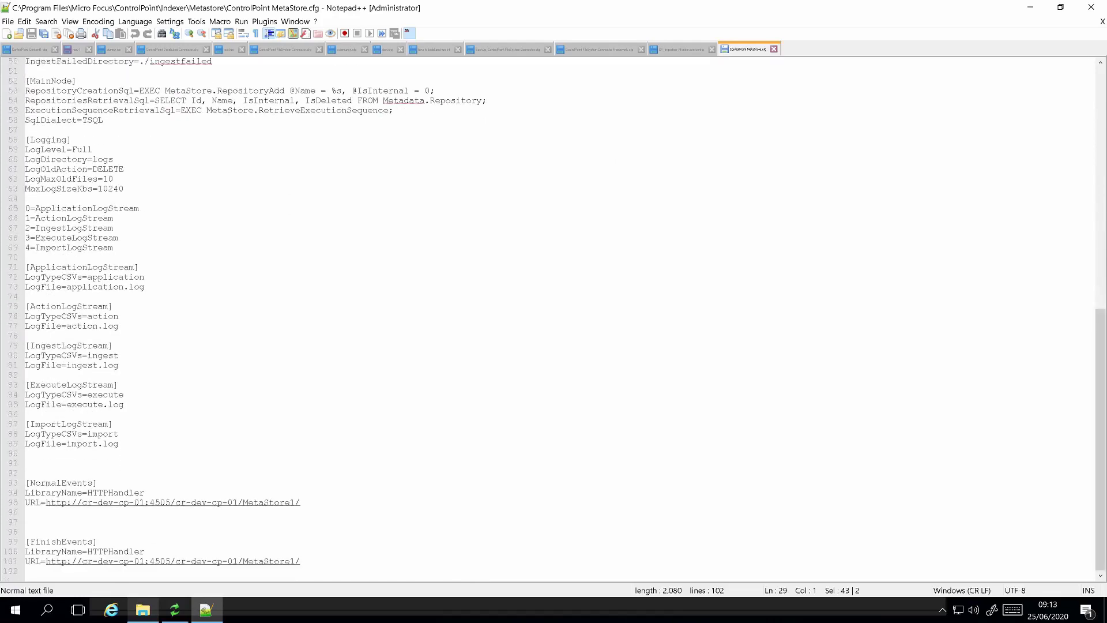
pyautogui.hotkey('ctrl', 'End')
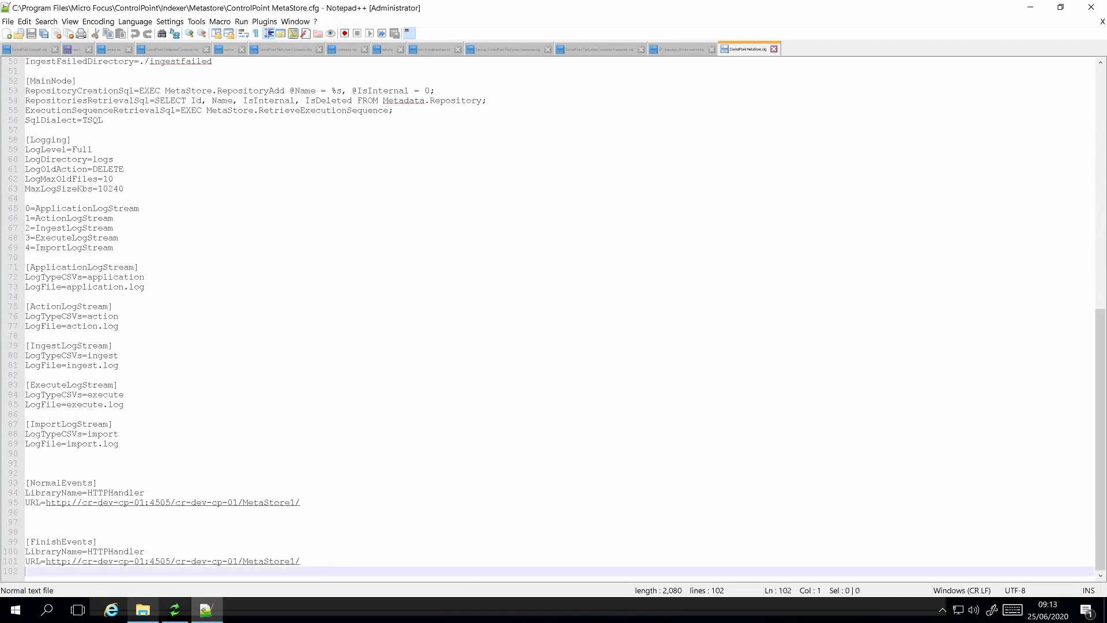
pyautogui.hotkey('shift', 'Up')
pyautogui.hotkey('shift', 'Up')
pyautogui.hotkey('shift', 'Up')
pyautogui.hotkey('shift', 'Up')
pyautogui.hotkey('shift', 'Up')
pyautogui.hotkey('shift', 'Up')
pyautogui.hotkey('shift', 'Up')
pyautogui.hotkey('shift', 'Up')
pyautogui.hotkey('shift', 'Up')
pyautogui.hotkey('shift', 'Up')
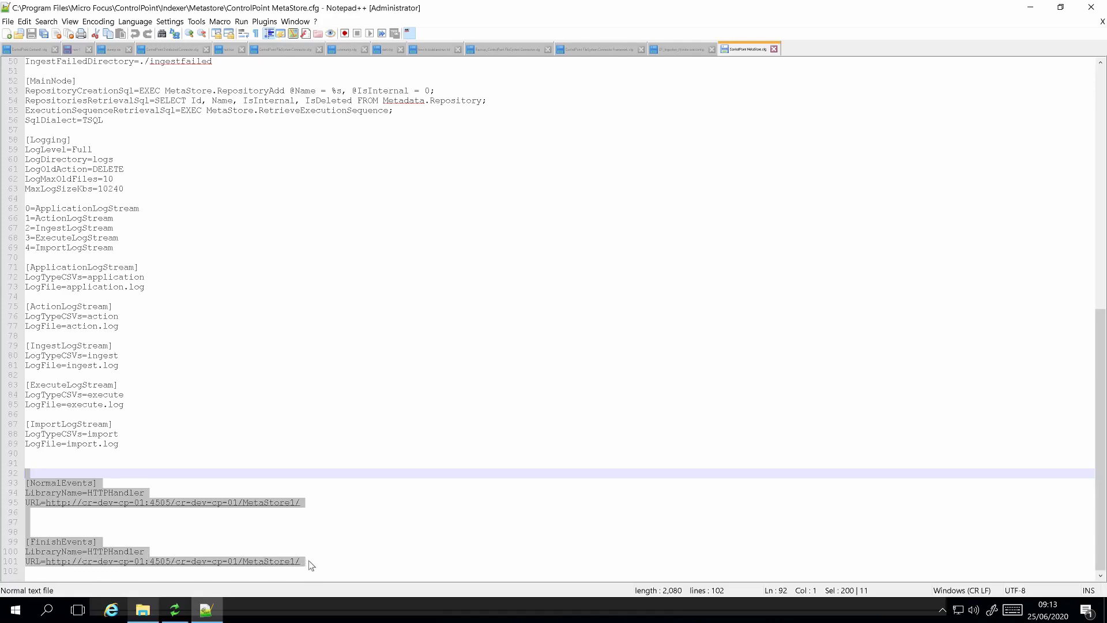
pyautogui.click(315, 506)
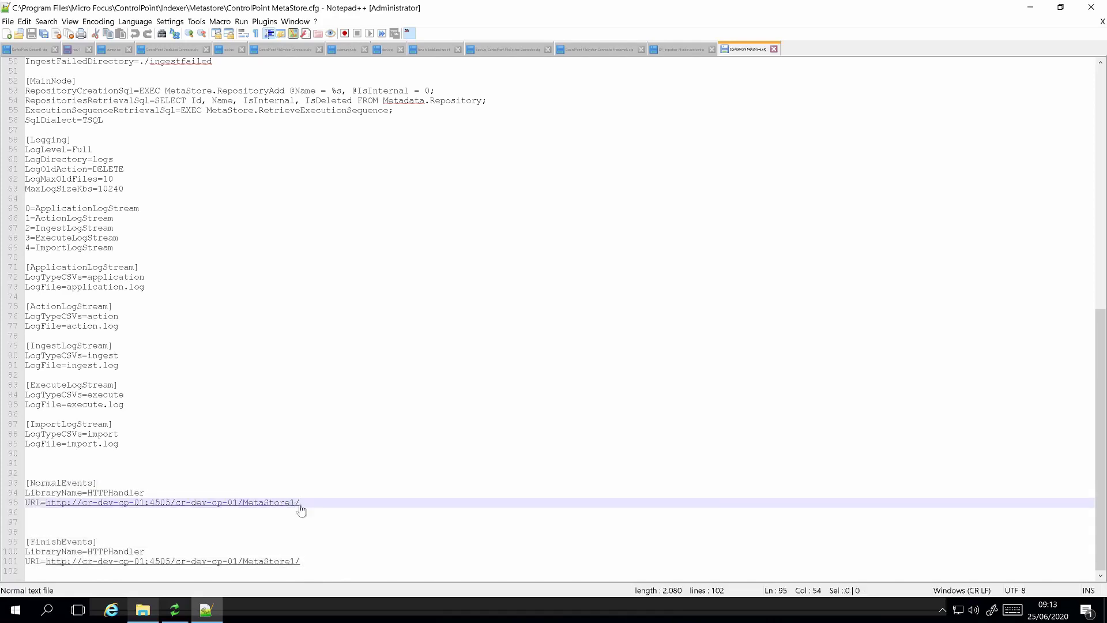
pyautogui.moveTo(300, 502); pyautogui.dragTo(149, 503)
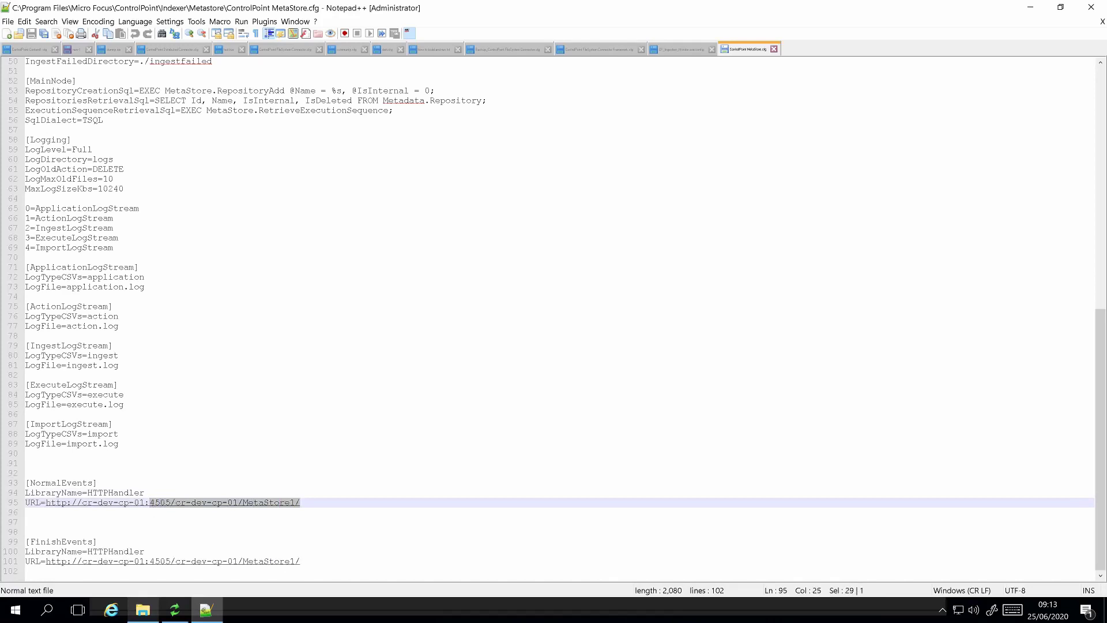